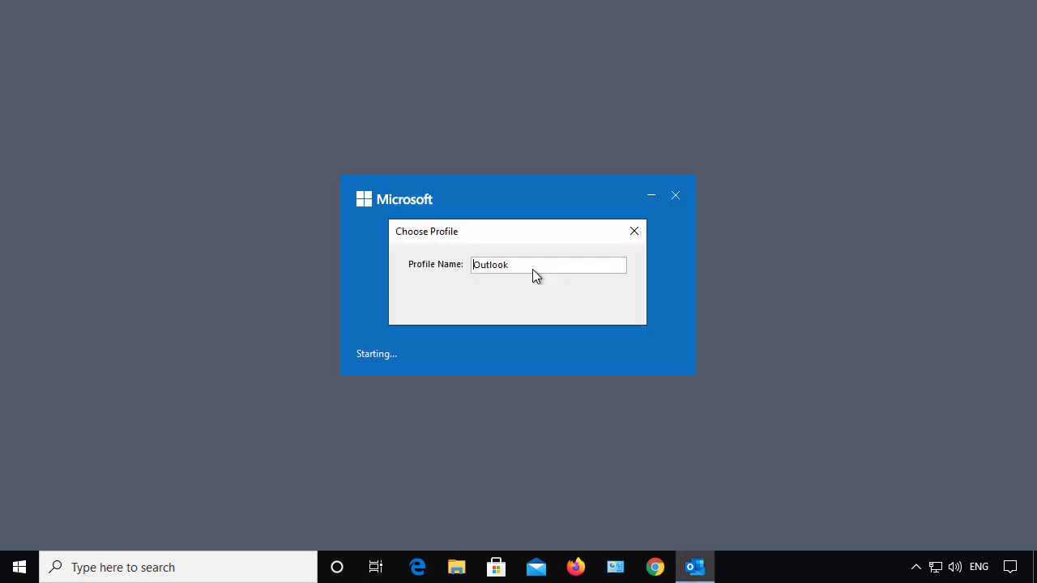
# Step: Confirm the Outlook profile in Choose Profile so Outlook loads the Inbox
pyautogui.click(523, 296)
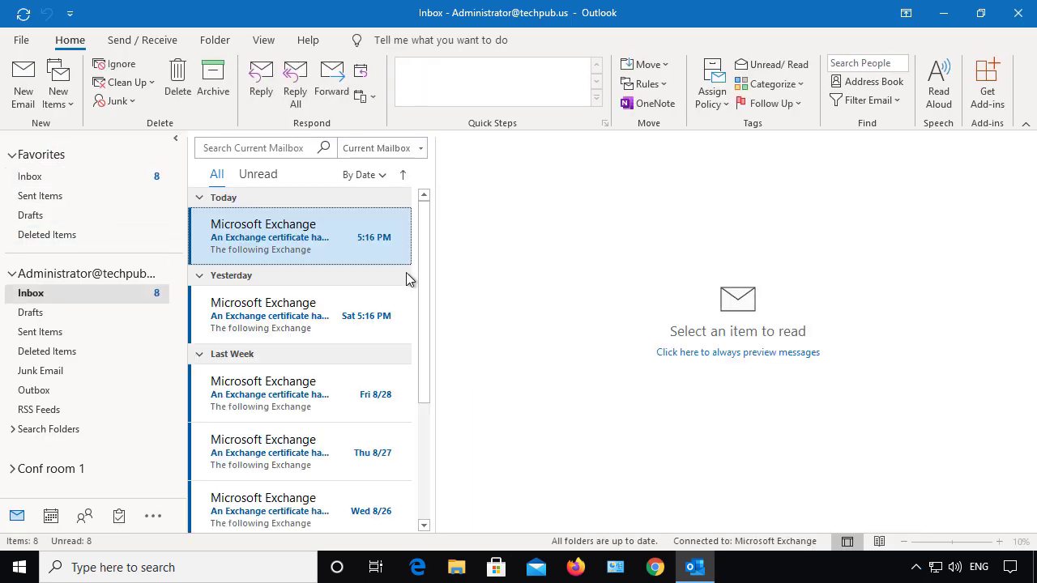
# Step: Send a new email to the resolved contact with subject and body 'Test'
pyautogui.click(23, 85)
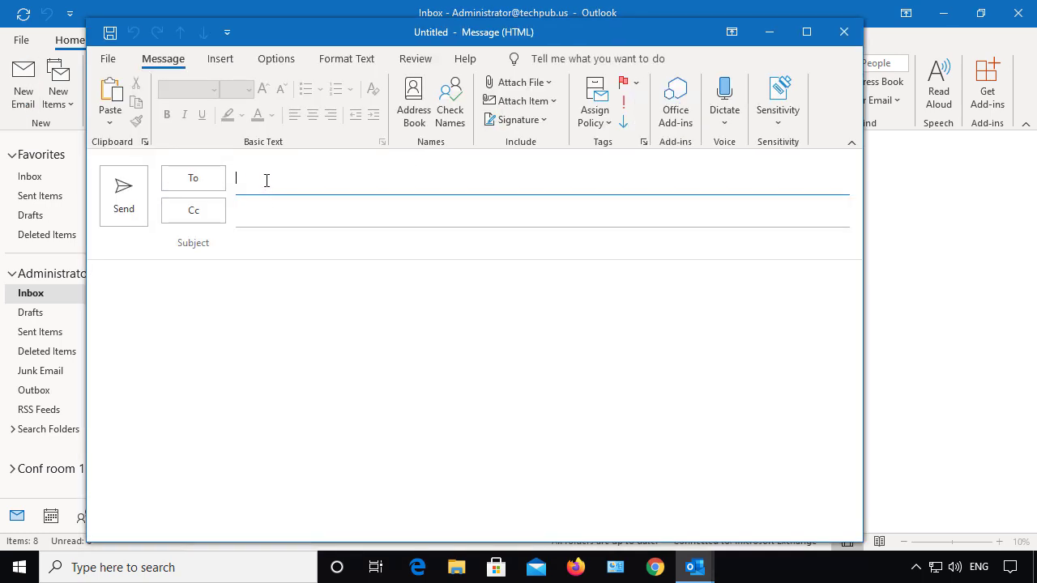
pyautogui.write('mary')
pyautogui.hotkey('shift', 'Tab')
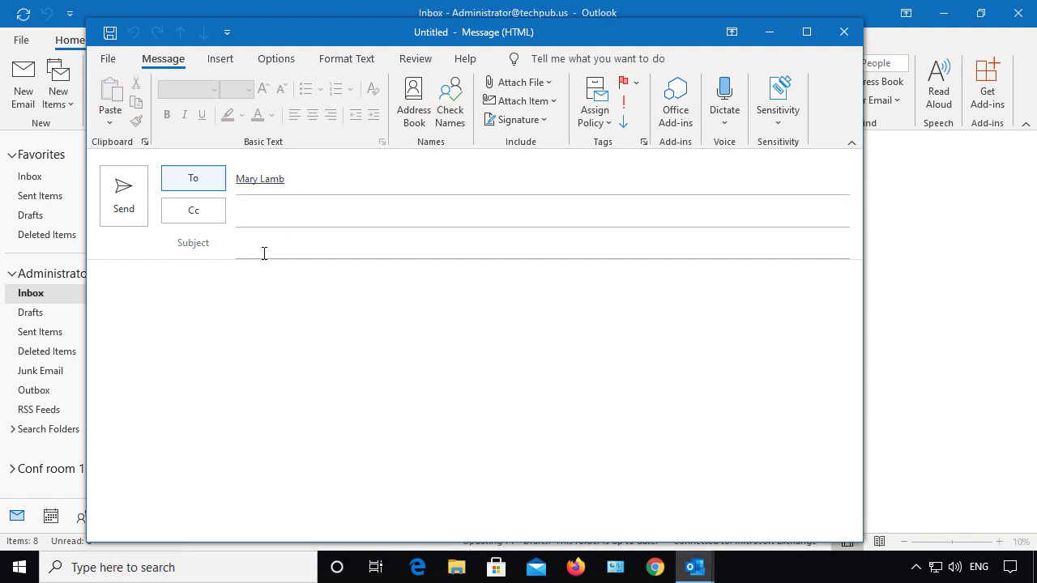
pyautogui.click(264, 252)
pyautogui.write('Test')
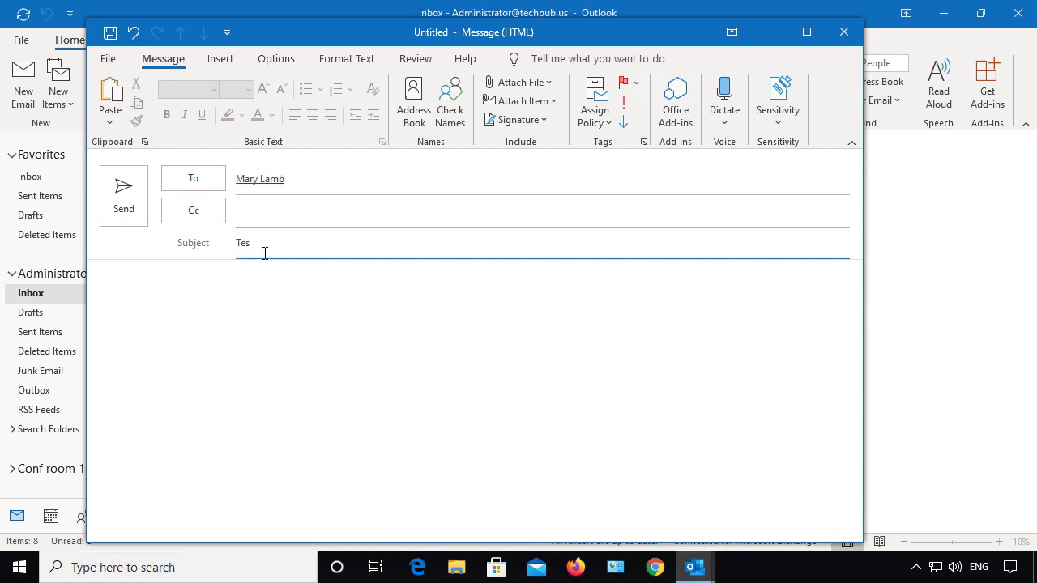
pyautogui.click(223, 314)
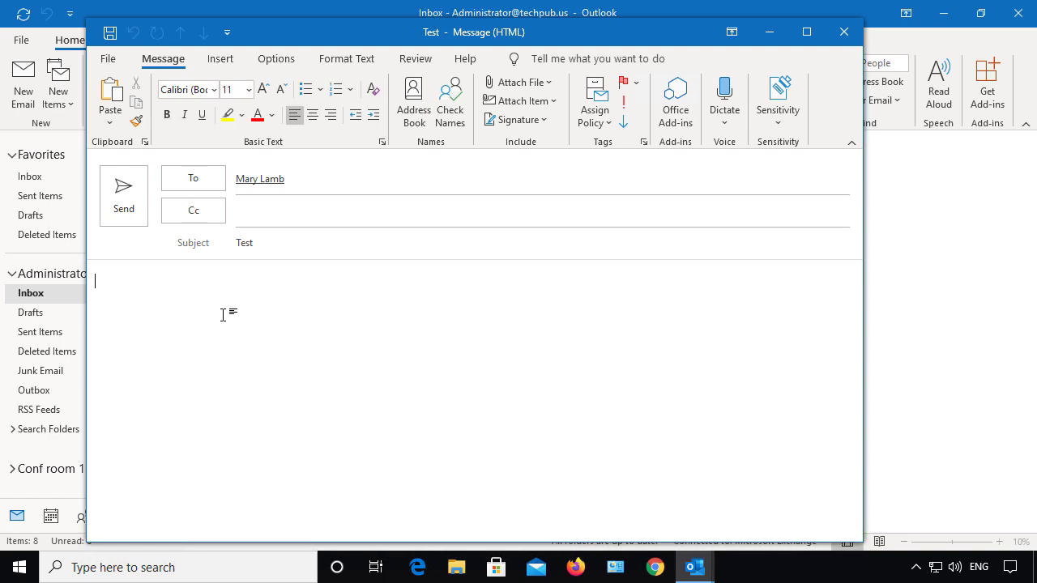
pyautogui.write('Test')
pyautogui.click(111, 191)
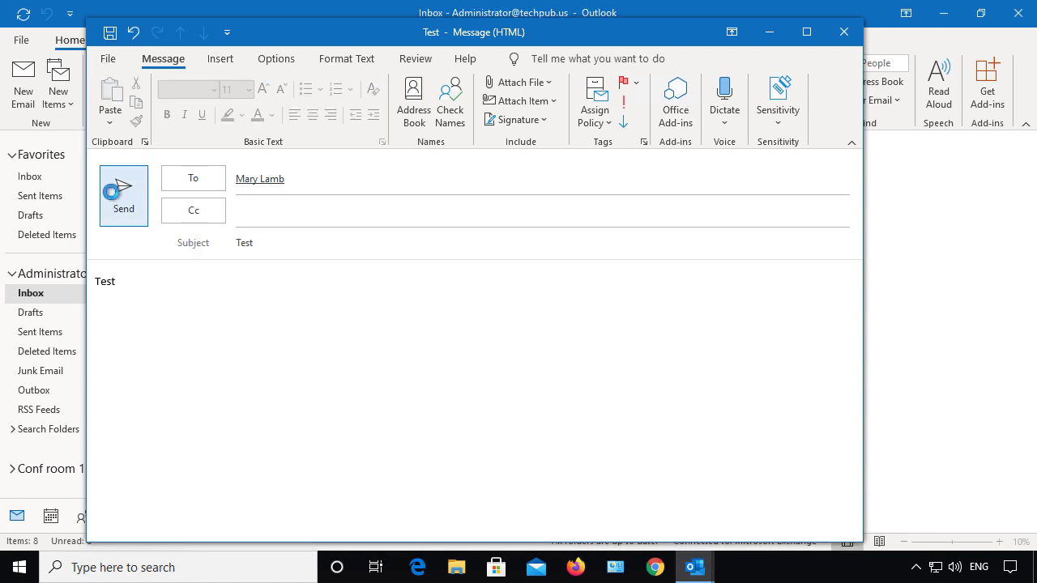
# Step: Address a second new email to the suggested recent contact, then close it without saving
pyautogui.click(23, 91)
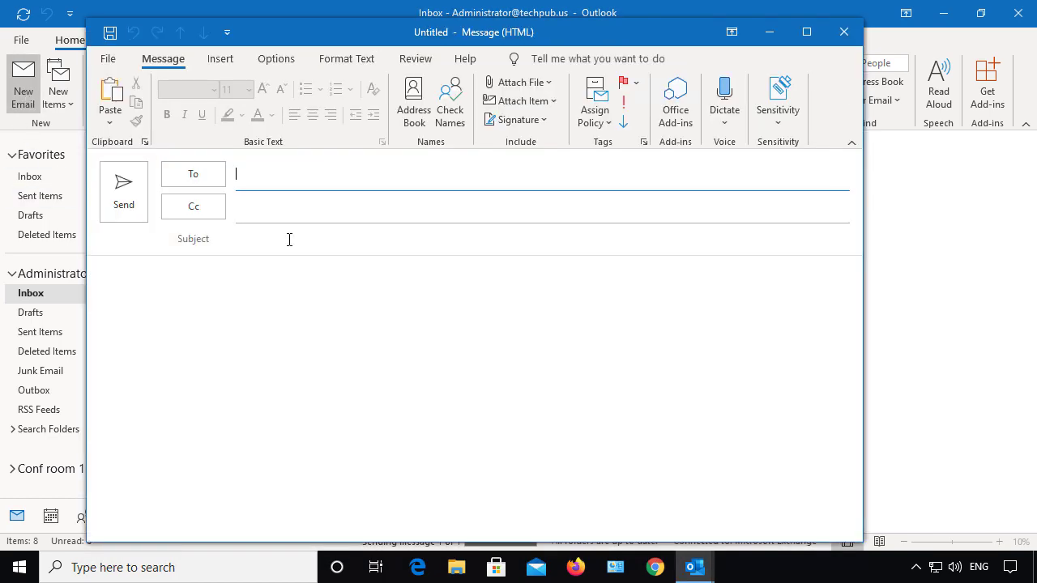
pyautogui.write('mar')
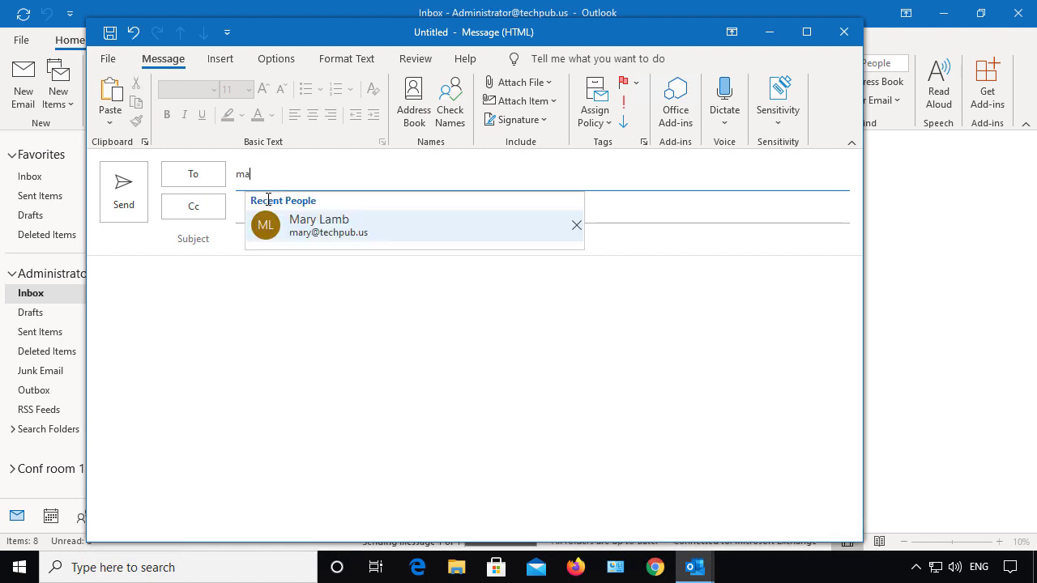
pyautogui.click(343, 231)
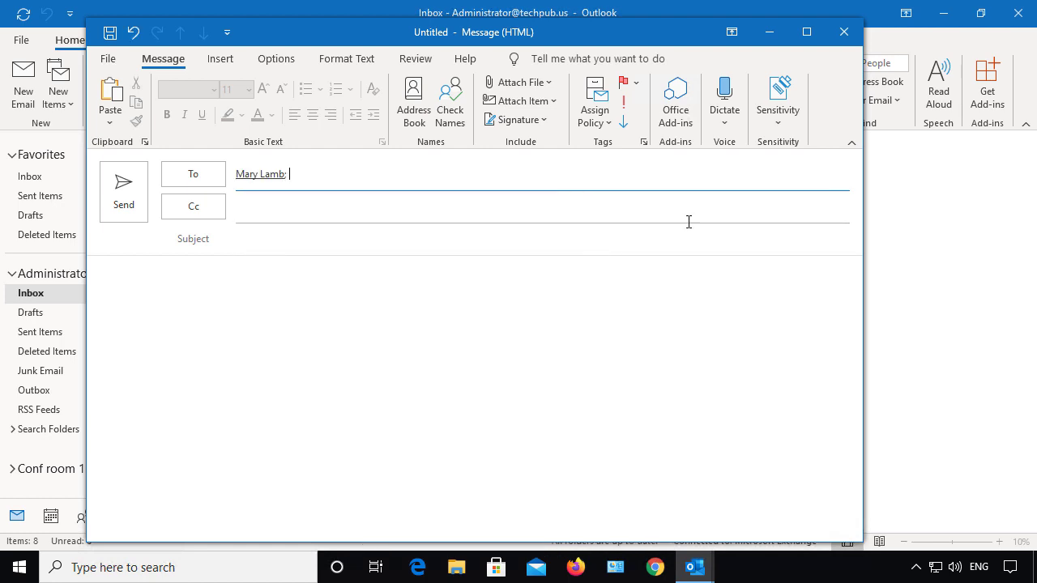
pyautogui.click(844, 33)
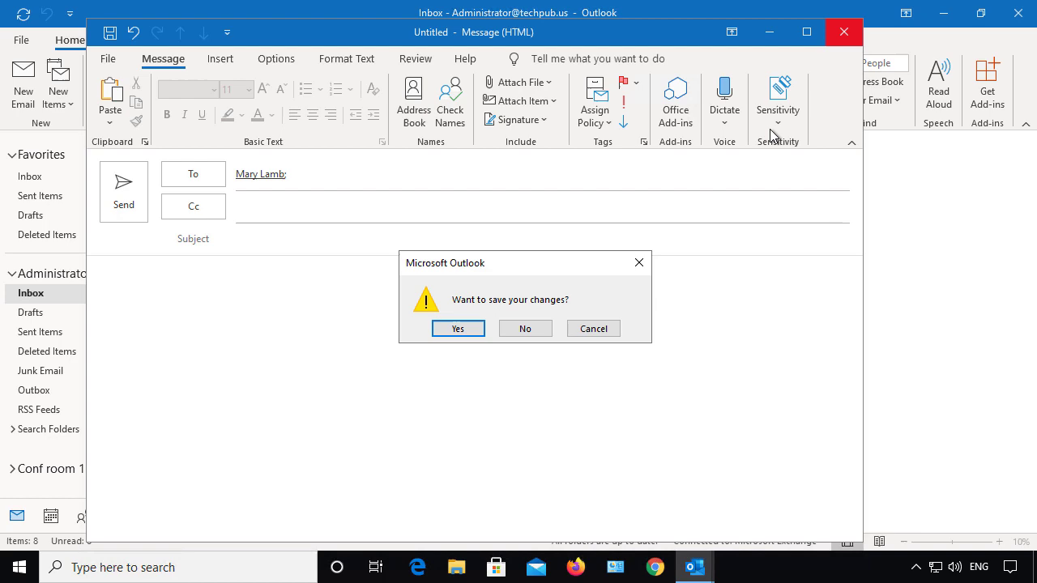
pyautogui.click(519, 335)
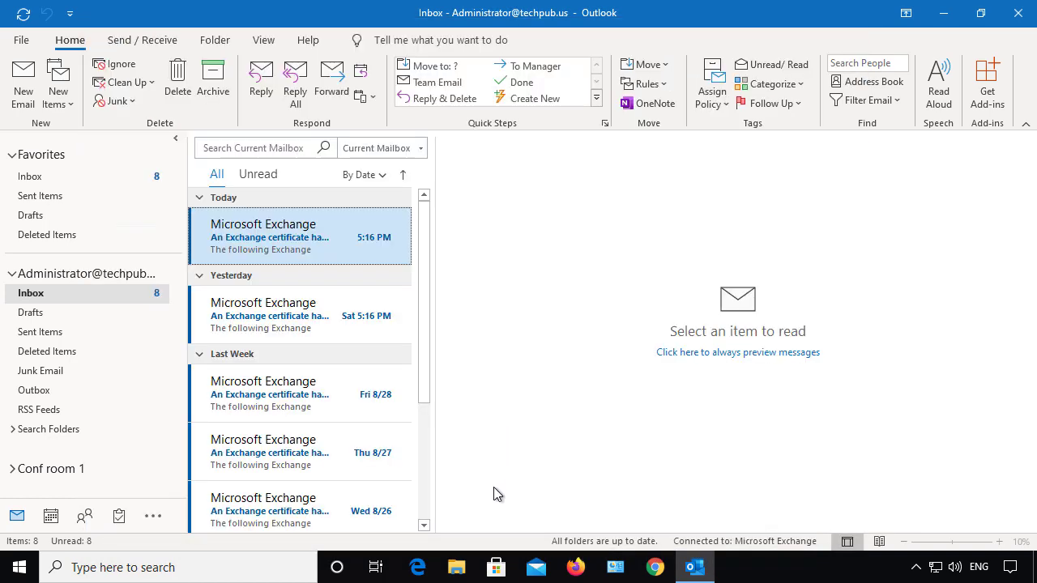
# Step: Open File Explorer maximized and show the Local Disk (C:) contents
pyautogui.click(456, 567)
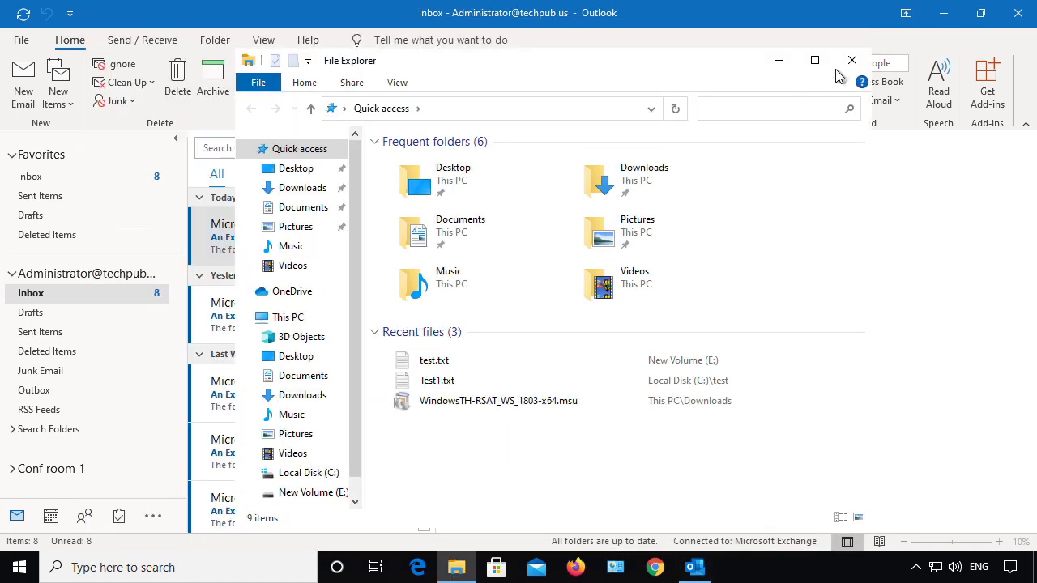
pyautogui.click(814, 59)
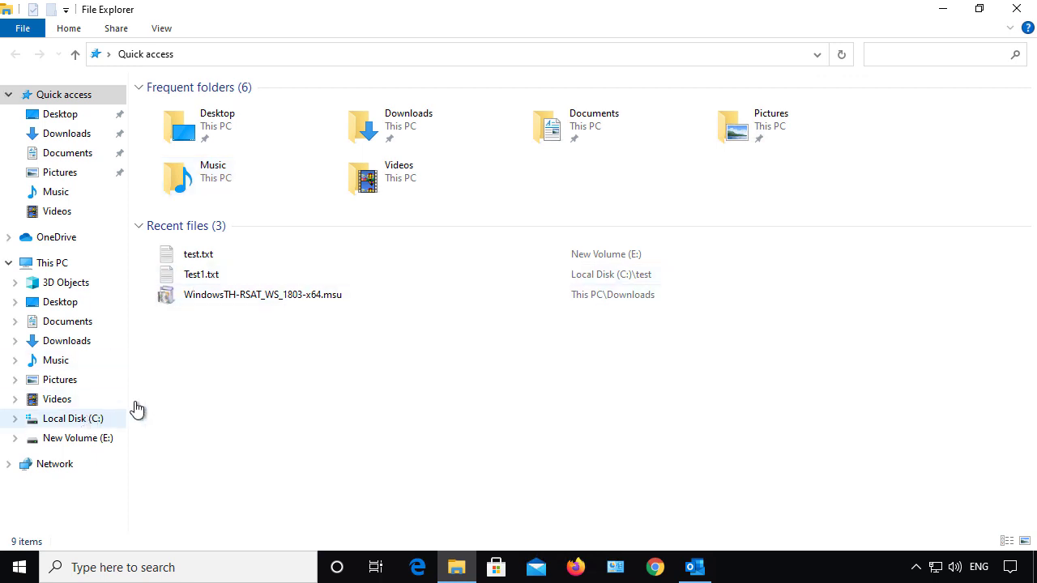
pyautogui.click(77, 417)
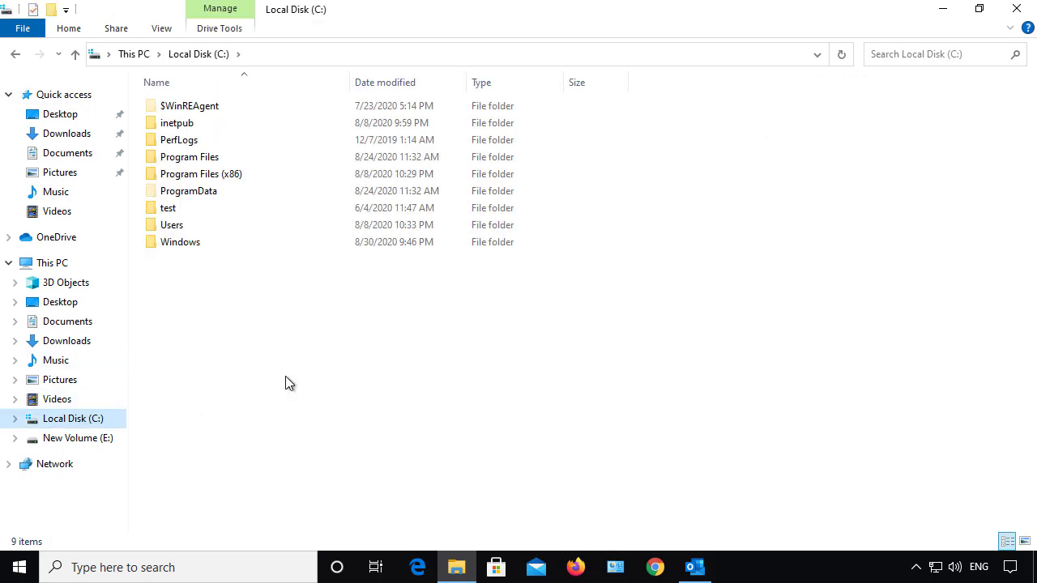
# Step: Open the Users folder and then the administrator.TECHPUB profile folder
pyautogui.click(178, 225)
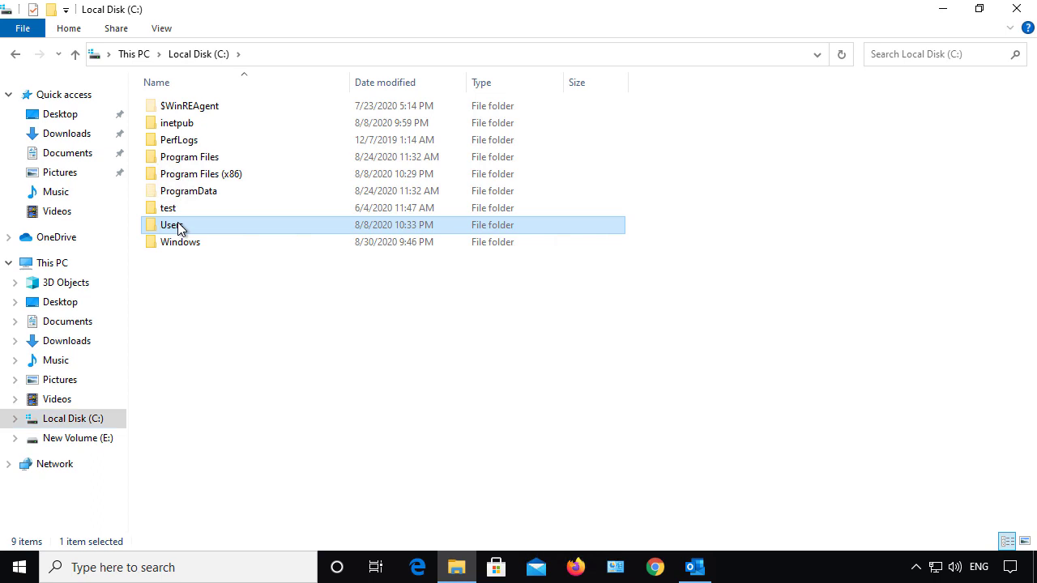
pyautogui.doubleClick(231, 224)
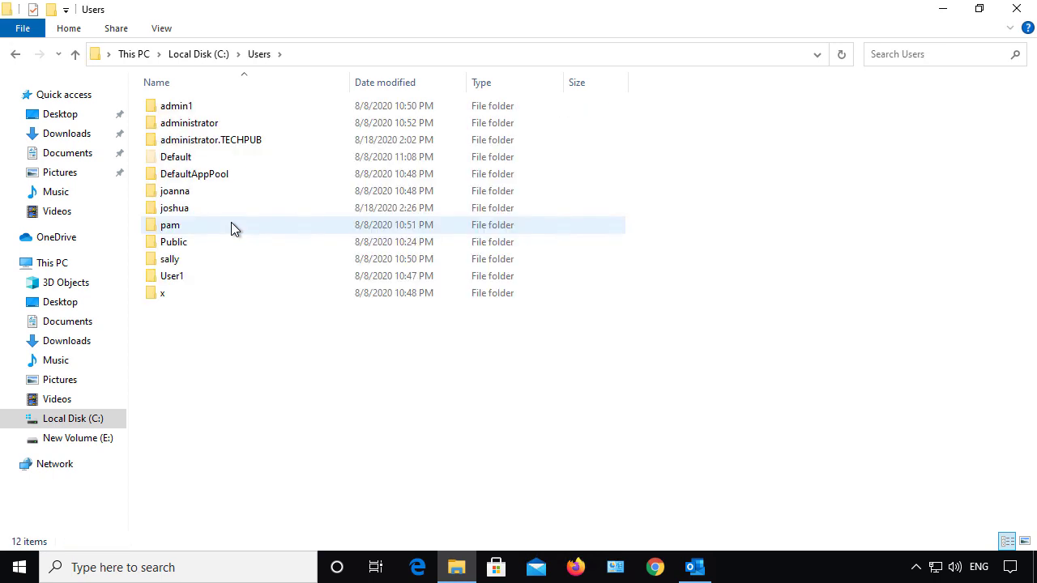
pyautogui.doubleClick(234, 144)
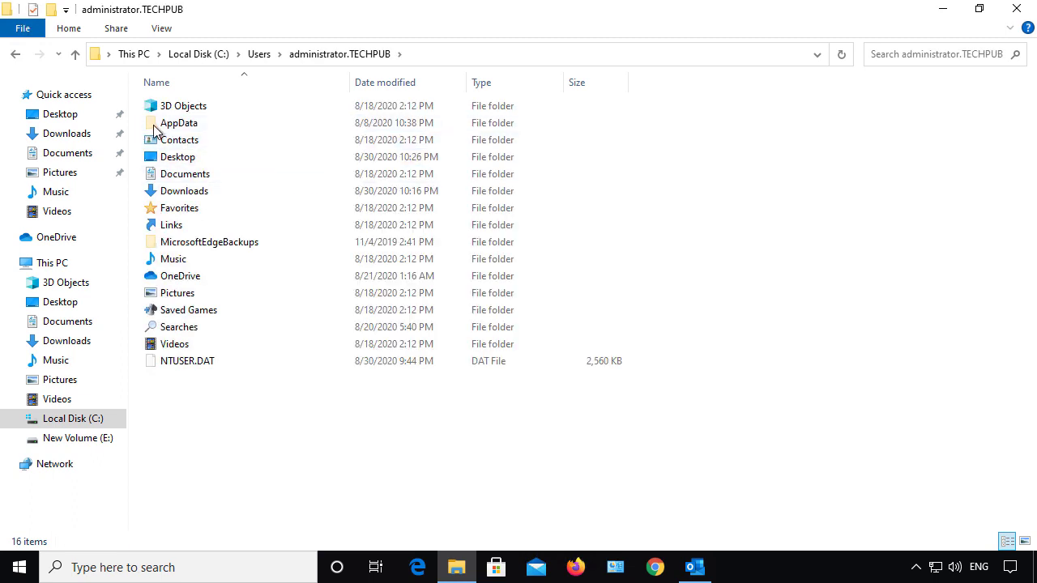
pyautogui.moveTo(218, 123)
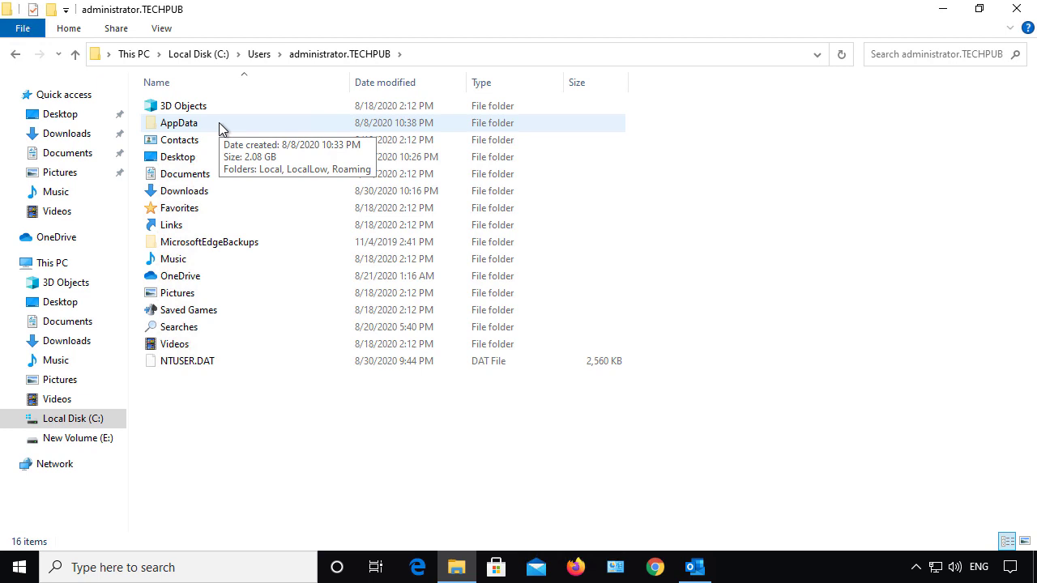
# Step: Verify Hidden items is ticked, then navigate into AppData\Local\Microsoft\Outlook
pyautogui.click(169, 30)
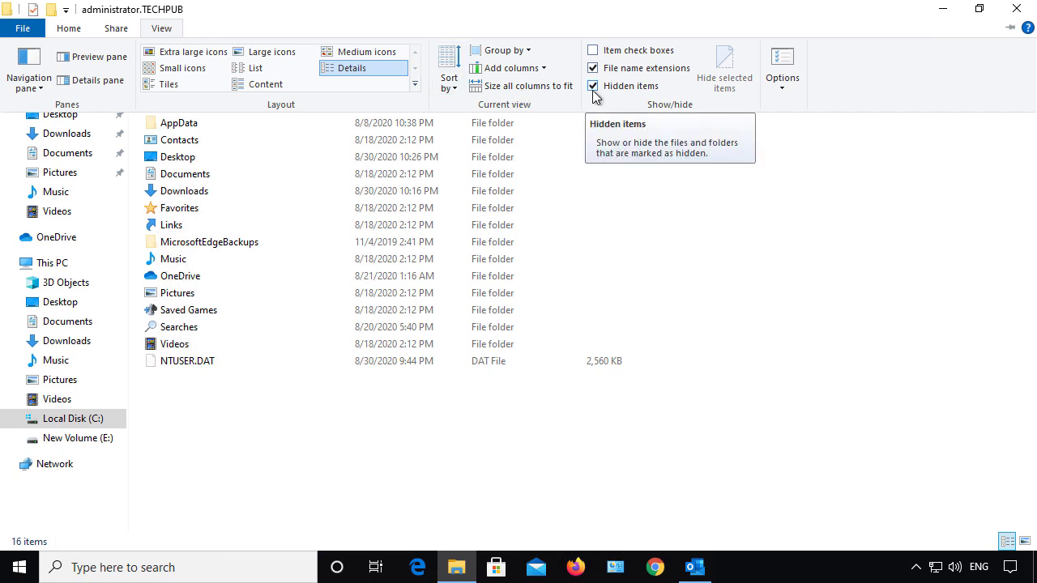
pyautogui.click(256, 461)
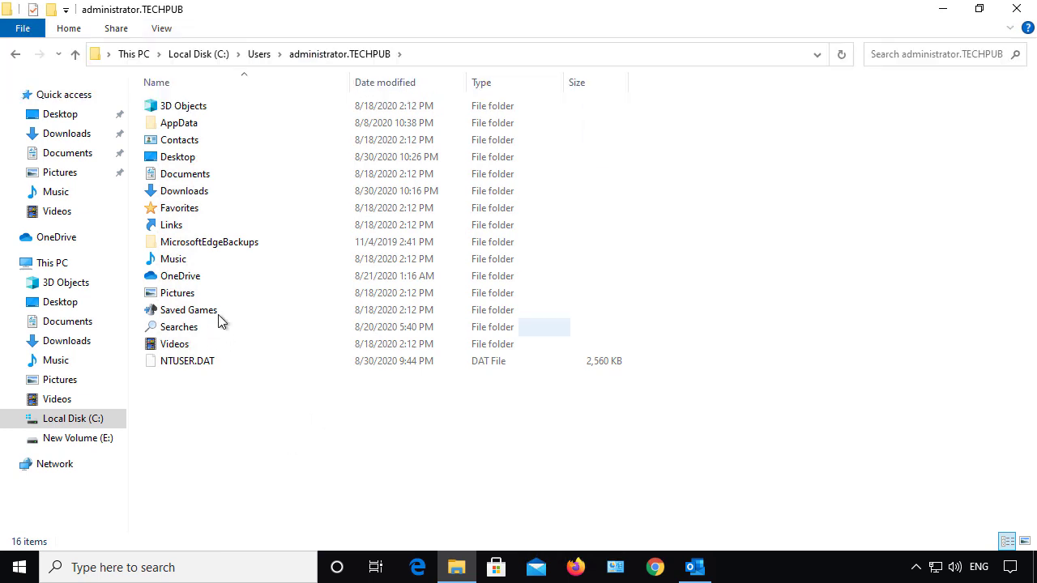
pyautogui.doubleClick(179, 124)
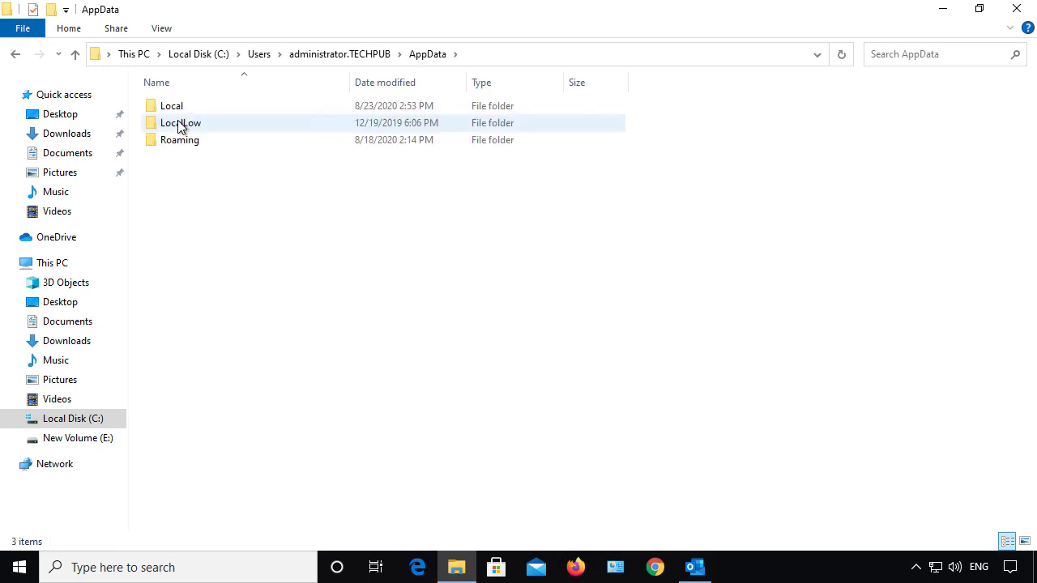
pyautogui.doubleClick(217, 106)
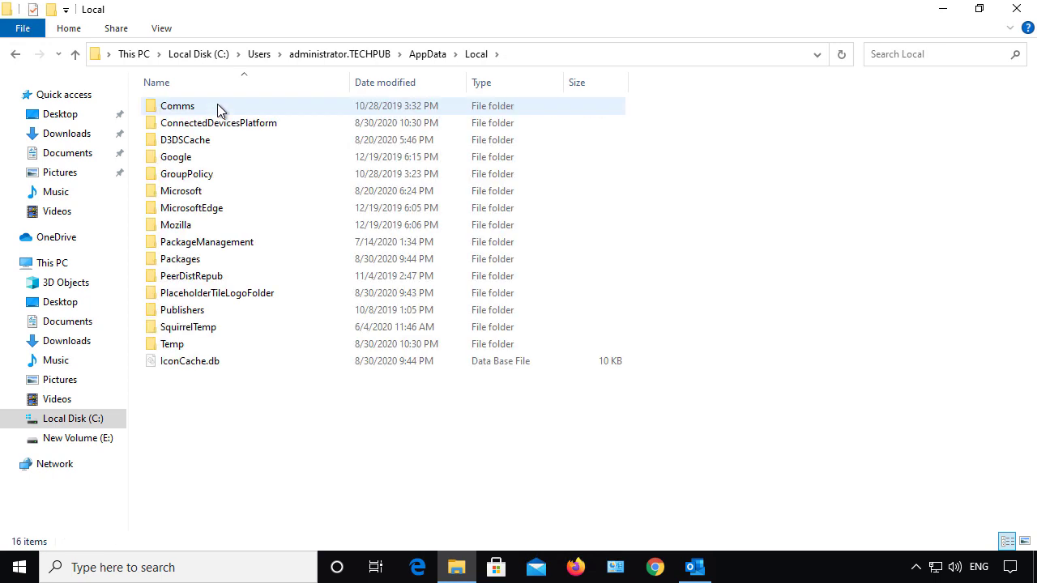
pyautogui.doubleClick(215, 195)
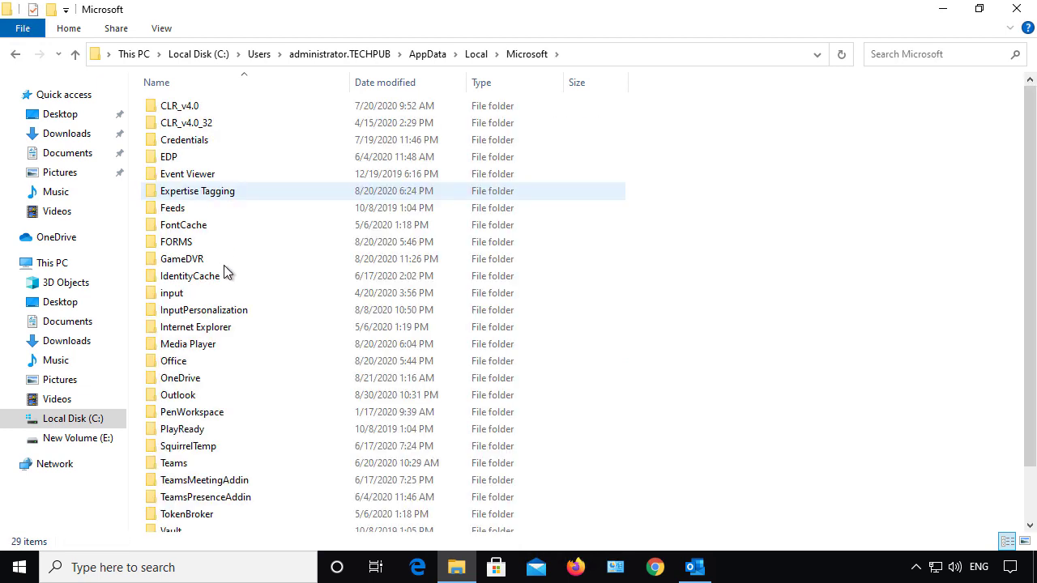
pyautogui.scroll(-2, 227, 276)
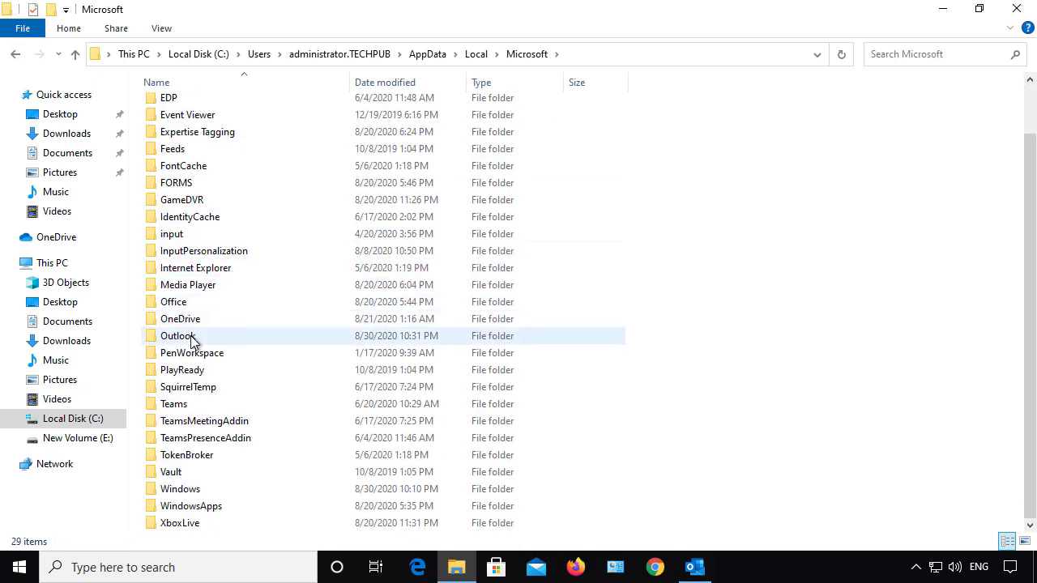
pyautogui.doubleClick(192, 339)
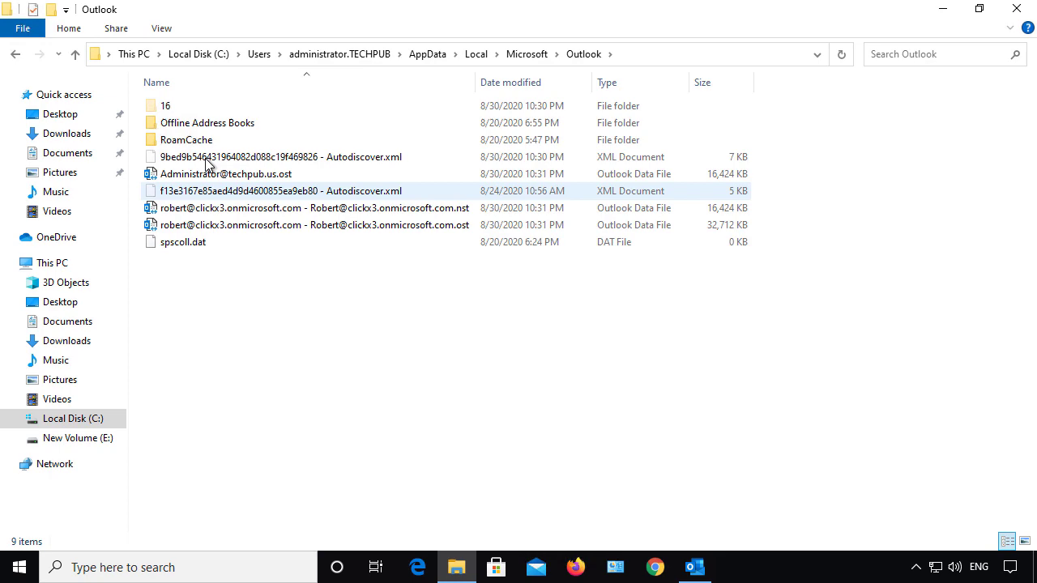
# Step: In RoamCache, widen the Name column and copy the 6 KB Stream_Autocomplete .dat file
pyautogui.doubleClick(185, 140)
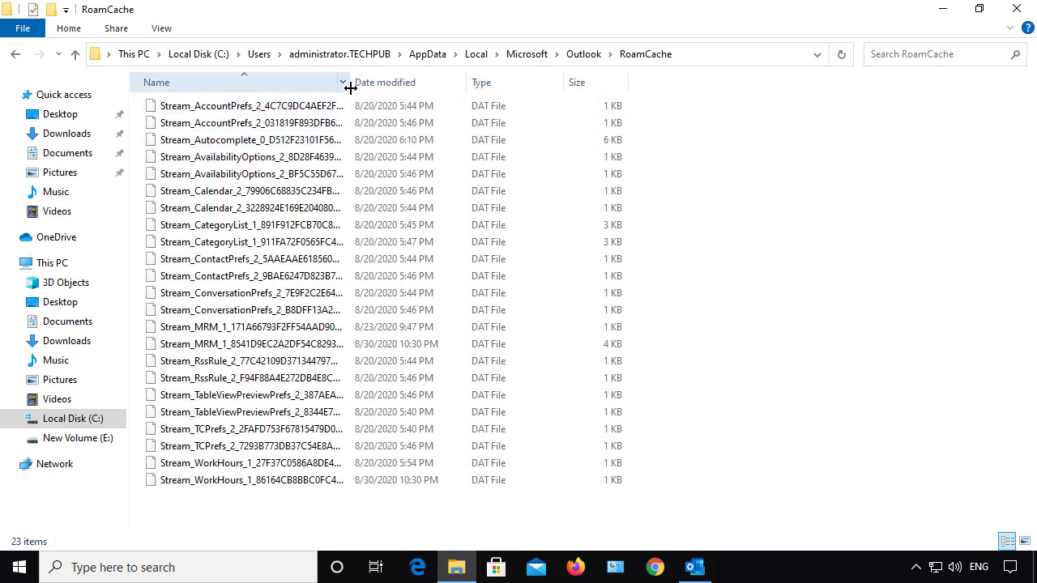
pyautogui.moveTo(351, 88); pyautogui.dragTo(541, 87)
pyautogui.click(228, 144)
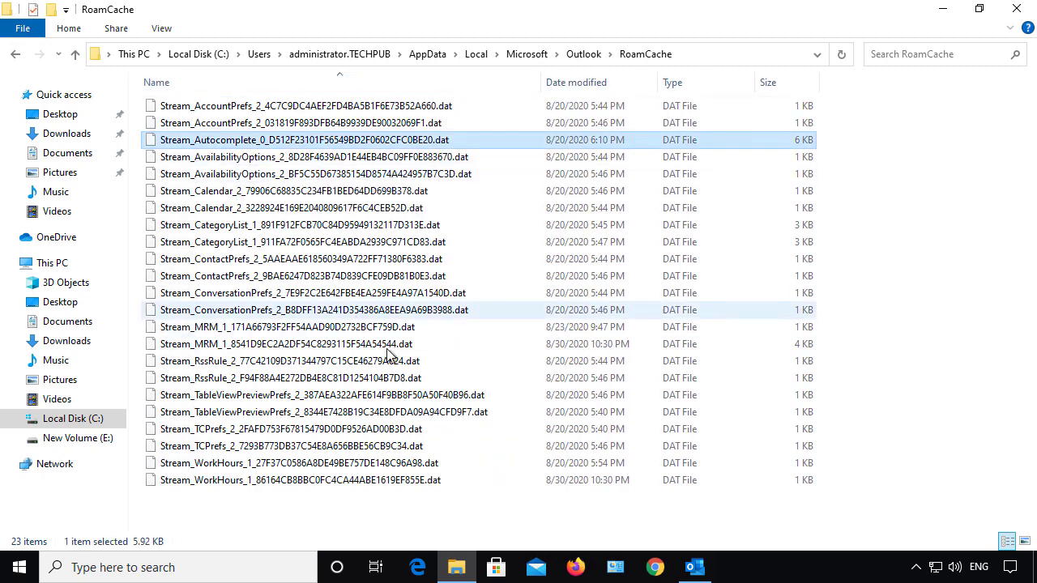
pyautogui.rightClick(438, 141)
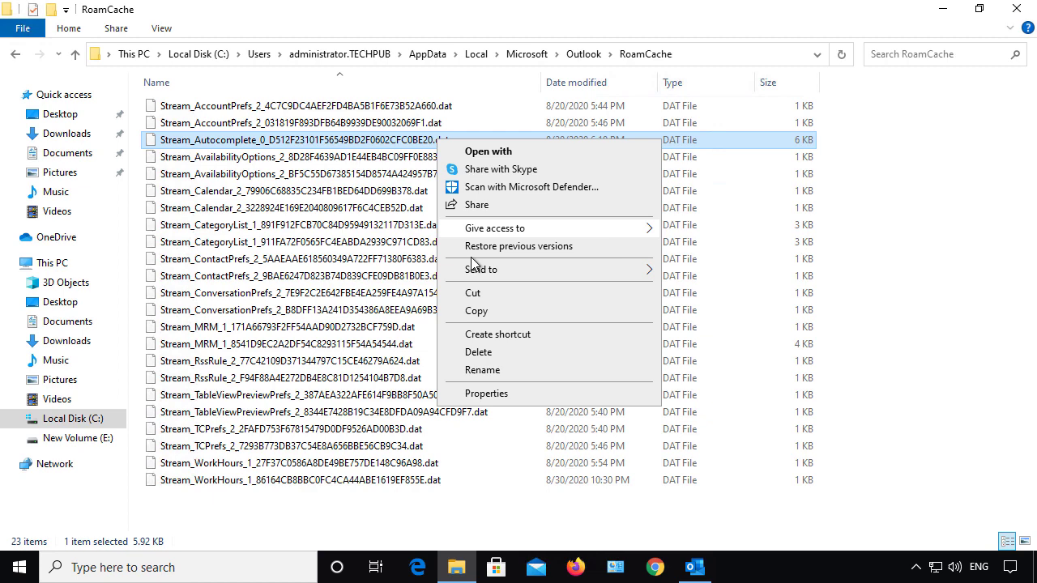
pyautogui.click(476, 313)
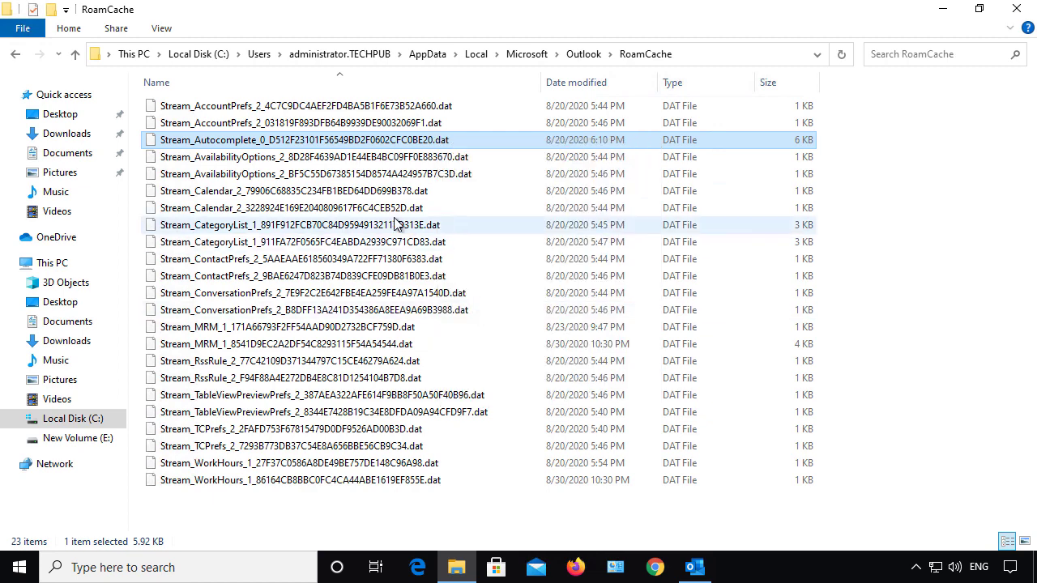